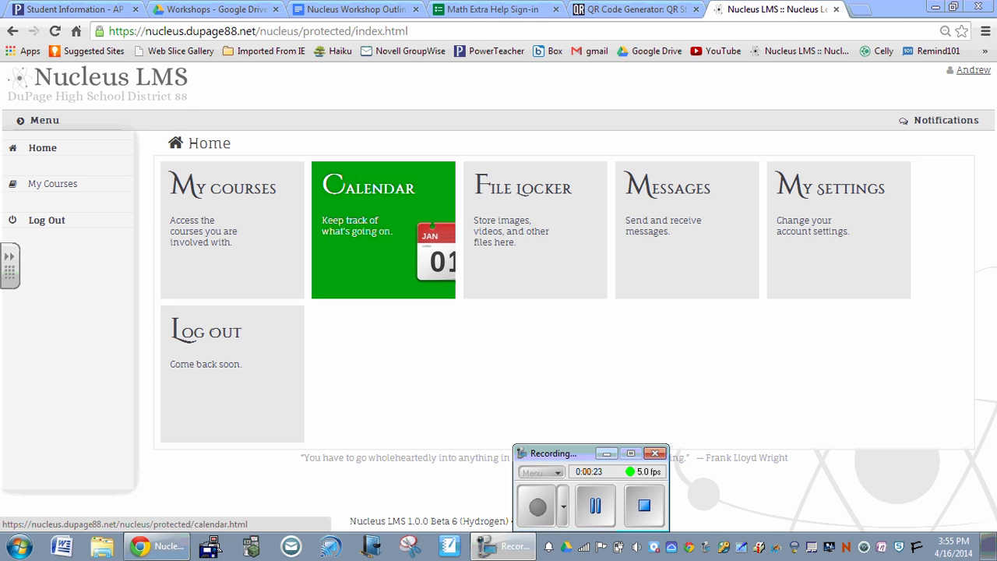
- Open the calendar items of the NUCLEUS WORKSHOP course from the list of taught courses
{"action": "left_click", "coordinate": [253, 257]}
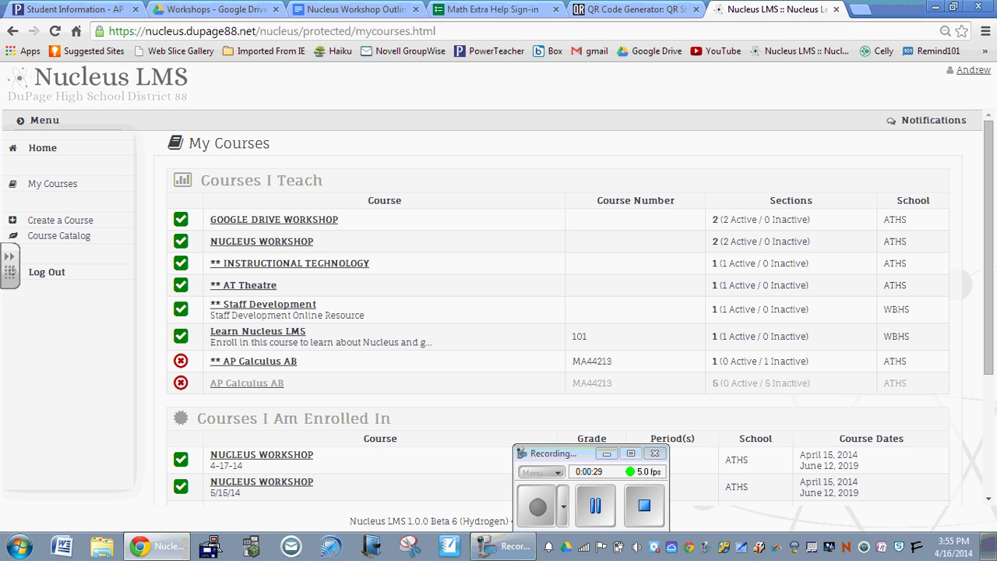
{"action": "left_click", "coordinate": [280, 243]}
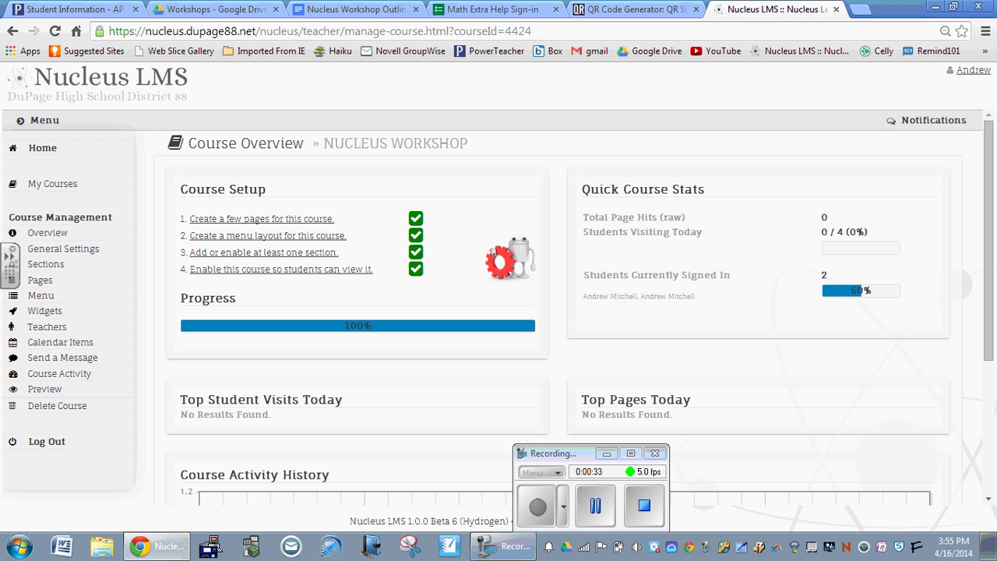
{"action": "left_click", "coordinate": [72, 343]}
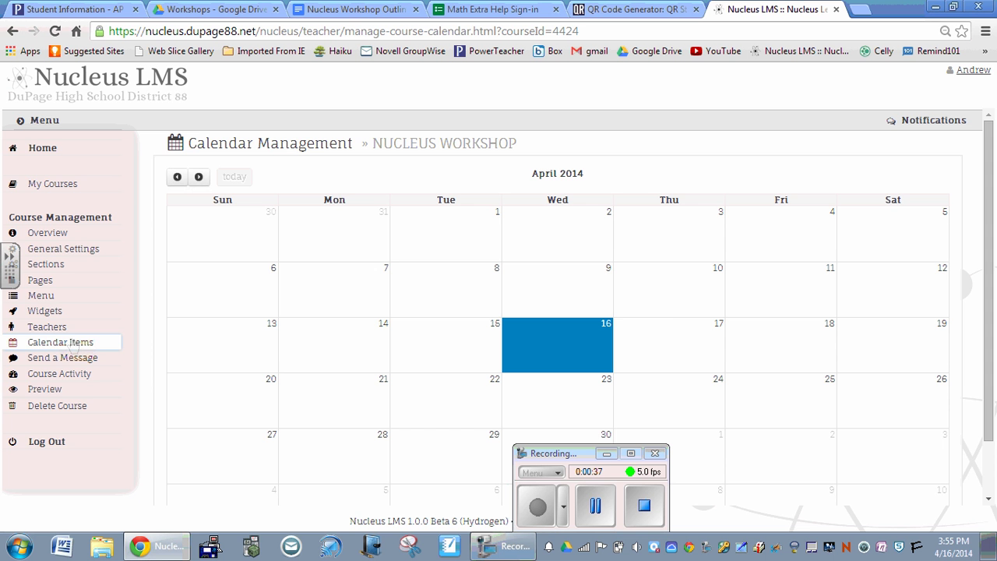
- Start a new event on April 17 with the Empty (Default) template and title it NUCLEUS WORKSHOP
{"action": "left_click", "coordinate": [673, 322]}
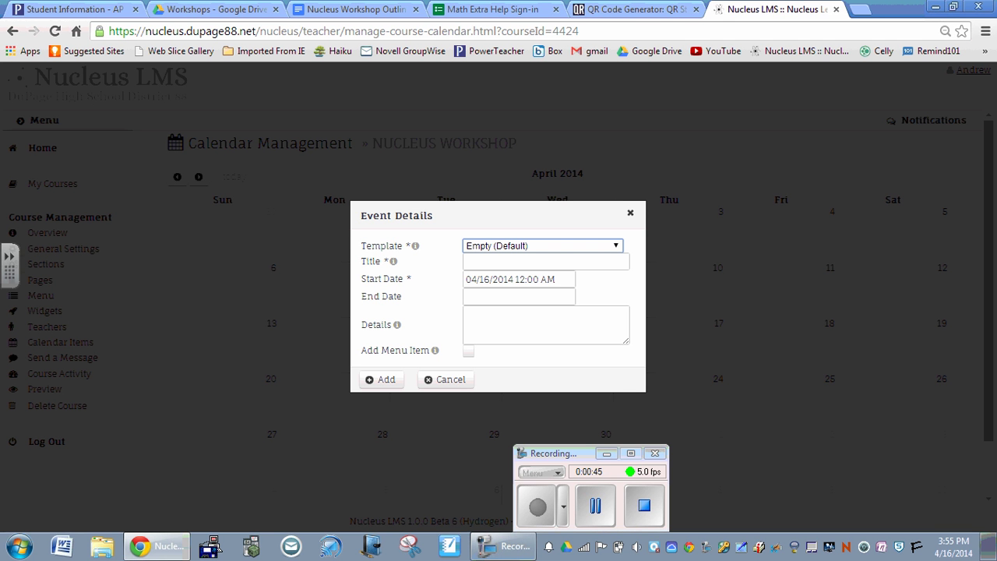
{"action": "left_click", "coordinate": [606, 249]}
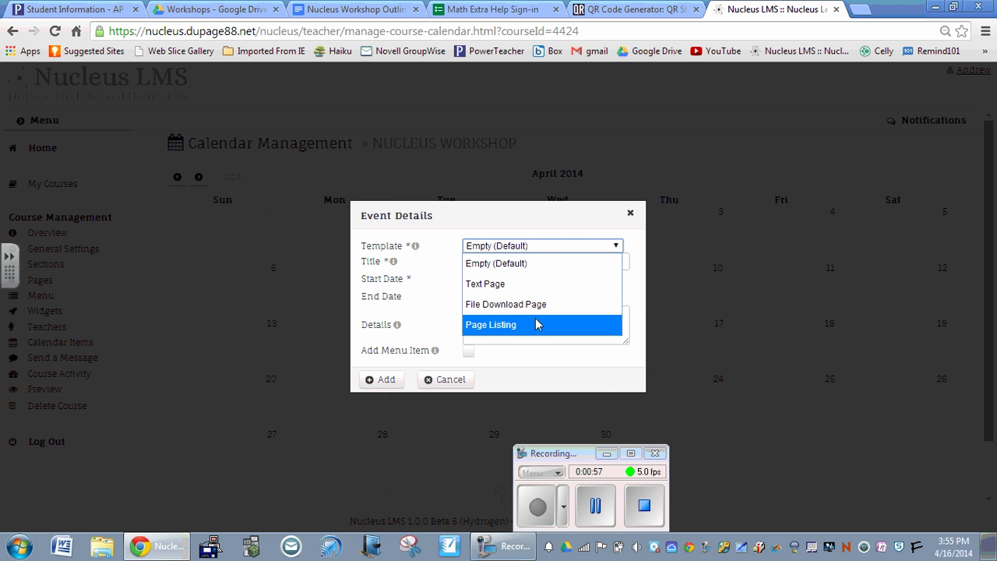
{"action": "left_click", "coordinate": [548, 251]}
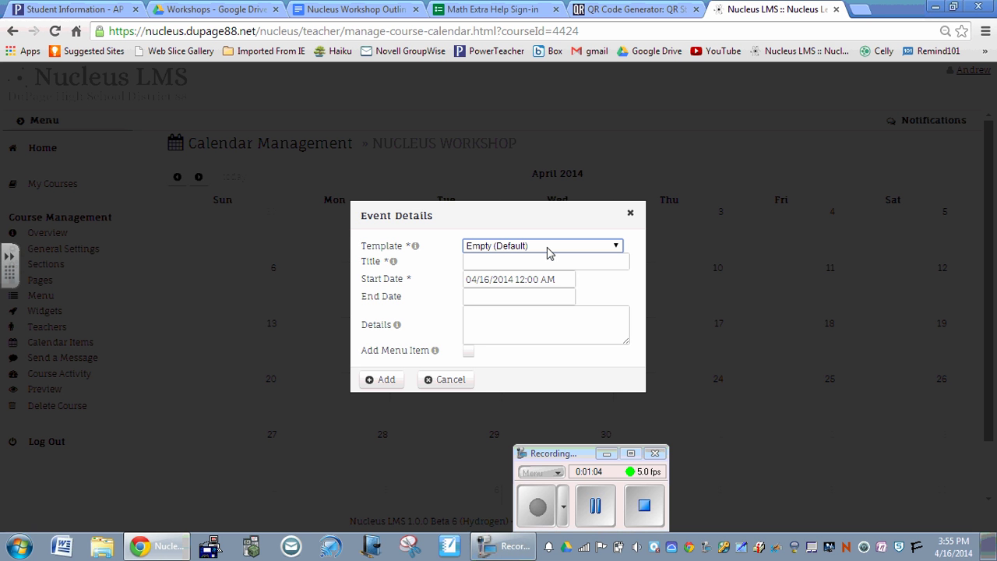
{"action": "left_click", "coordinate": [514, 266]}
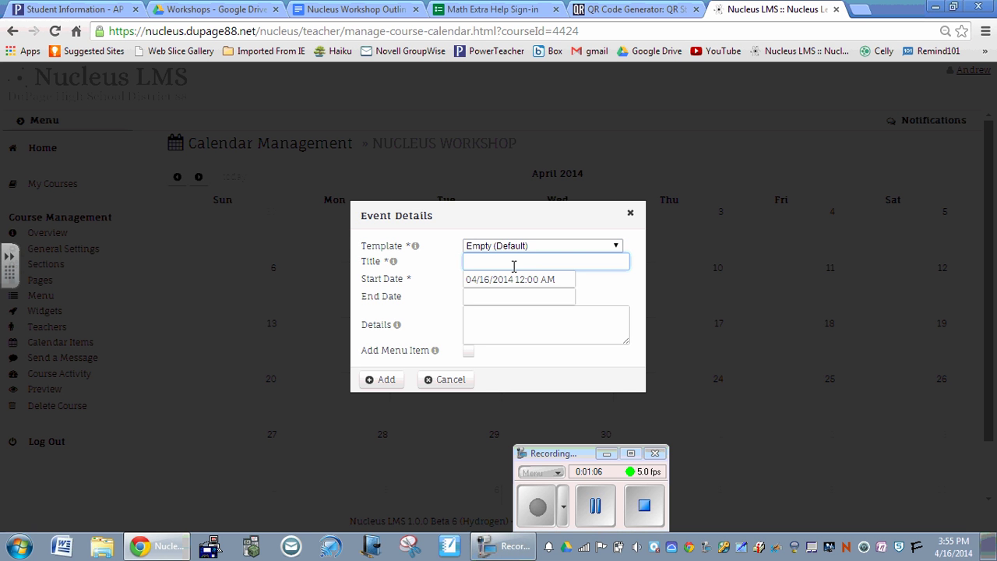
{"action": "type", "text": "NUCLEUS WORKSHOP"}
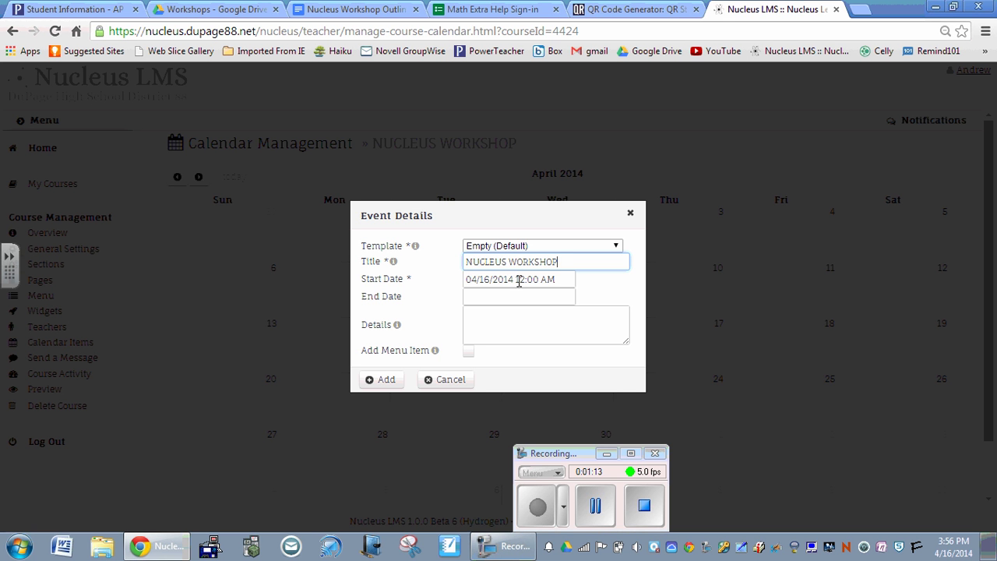
- Set the event's start date to 04/17/2014 07:45 AM
{"action": "left_click", "coordinate": [519, 281]}
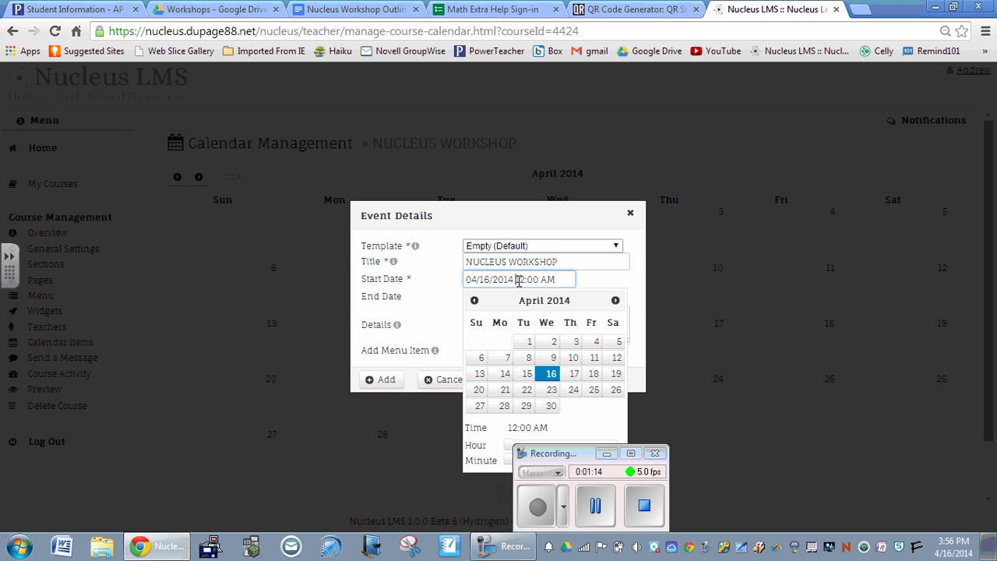
{"action": "left_click", "coordinate": [574, 376]}
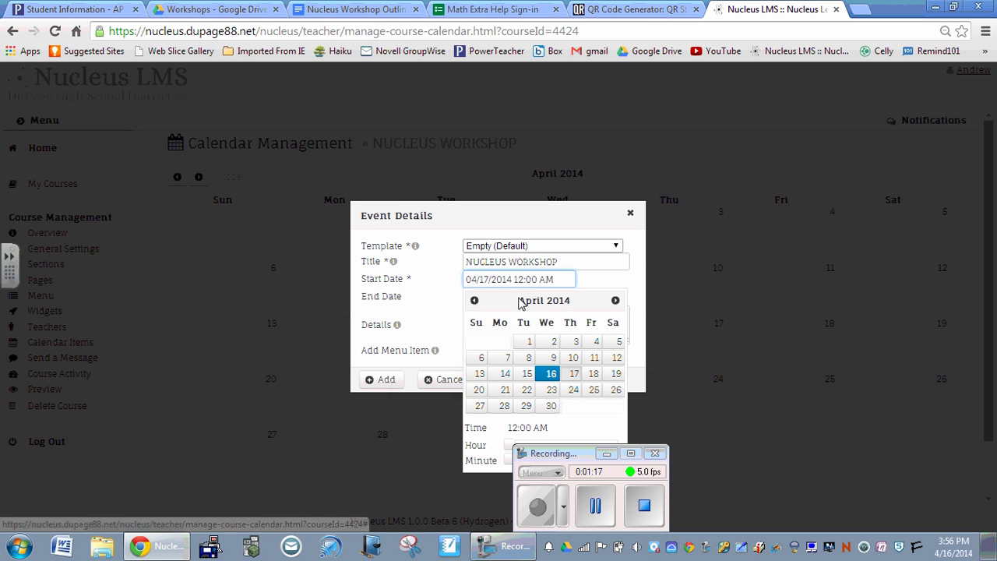
{"action": "left_click_drag", "start_coordinate": [588, 453], "coordinate": [725, 452]}
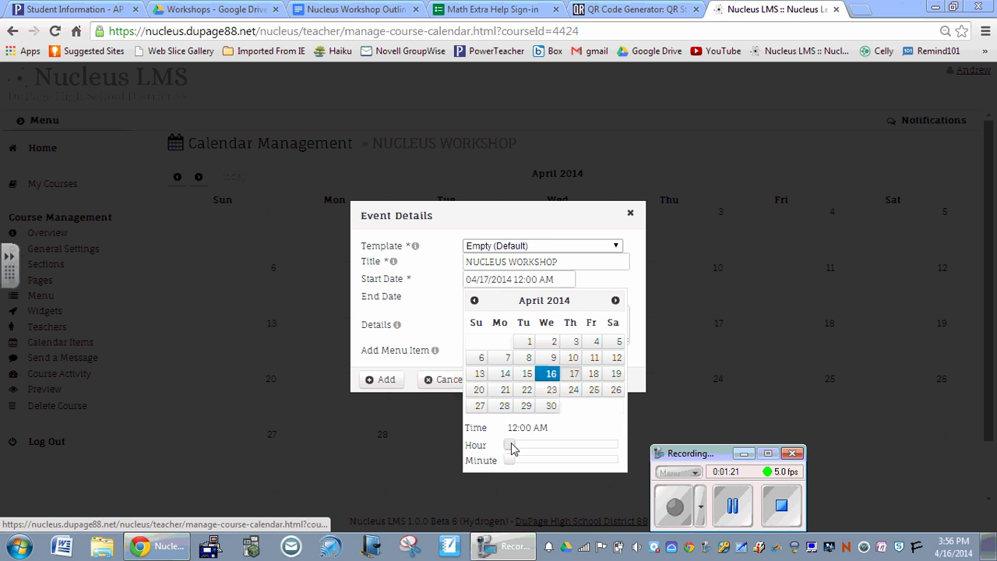
{"action": "left_click_drag", "start_coordinate": [507, 445], "coordinate": [597, 462]}
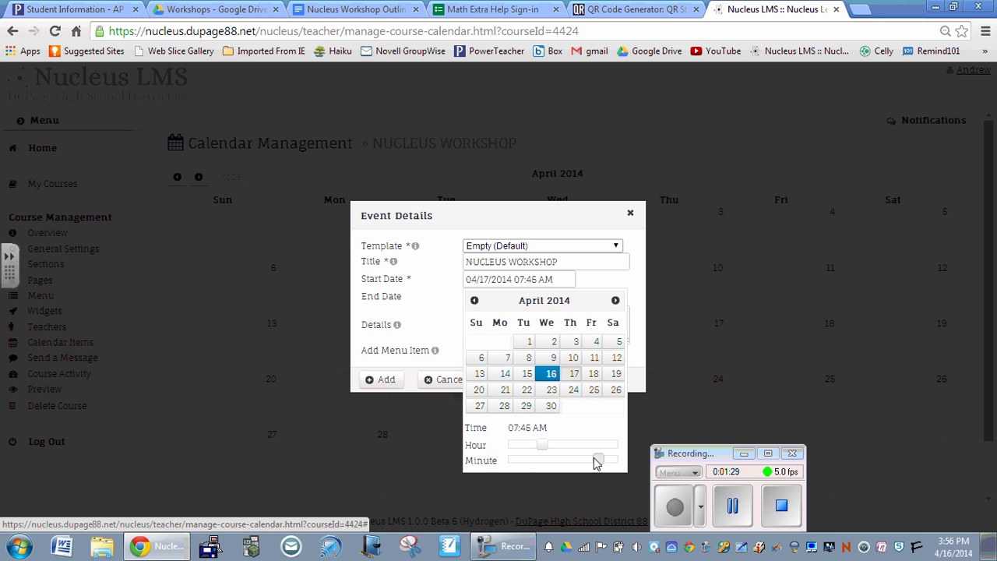
{"action": "left_click", "coordinate": [455, 305]}
- Set the event's end date to 04/17/2014 10:45 AM and add the event to the calendar
{"action": "left_click", "coordinate": [492, 296]}
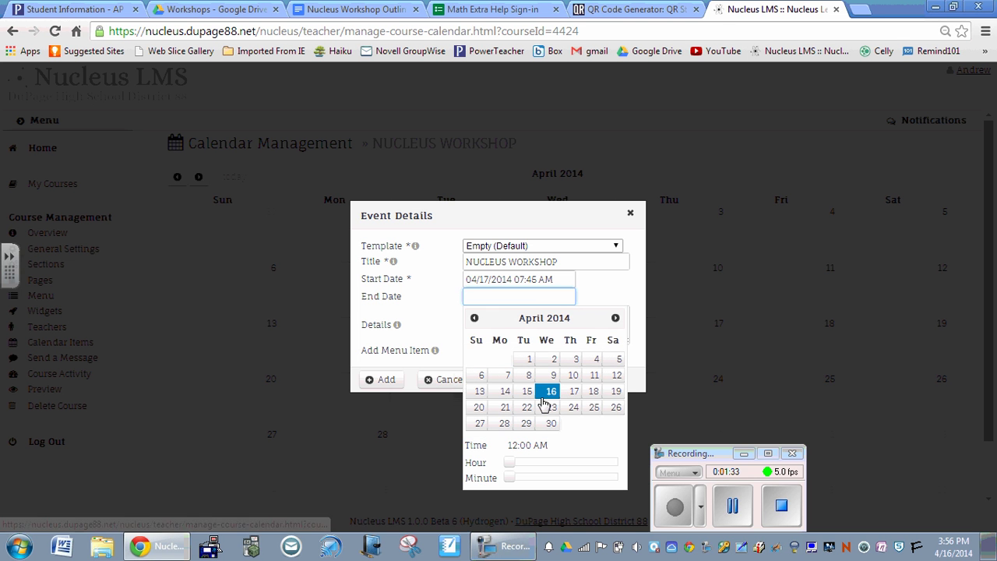
{"action": "left_click", "coordinate": [574, 392]}
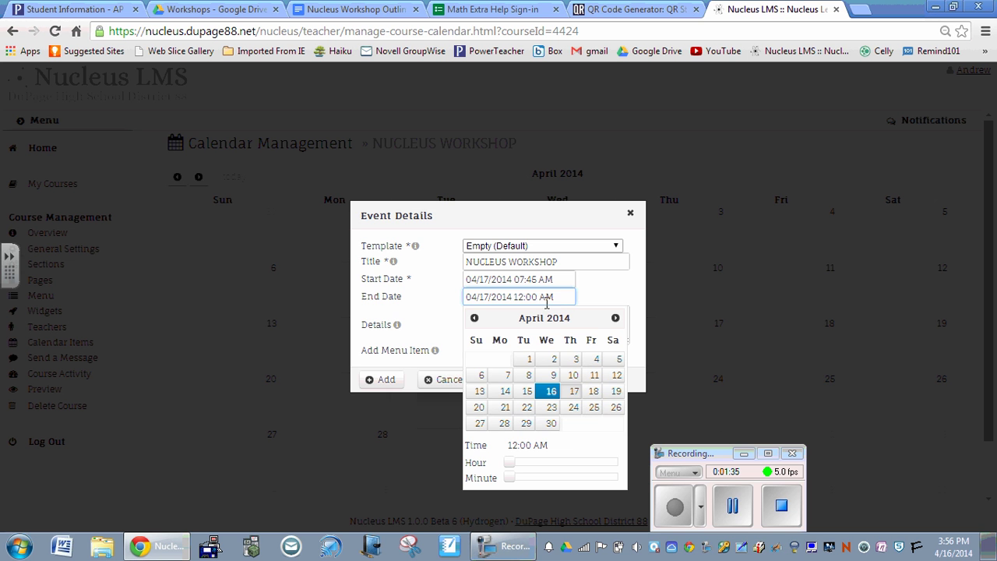
{"action": "key", "text": "BackSpace"}
{"action": "key", "text": "BackSpace"}
{"action": "key", "text": "BackSpace"}
{"action": "key", "text": "BackSpace"}
{"action": "key", "text": "BackSpace"}
{"action": "key", "text": "BackSpace"}
{"action": "key", "text": "BackSpace"}
{"action": "key", "text": "BackSpace"}
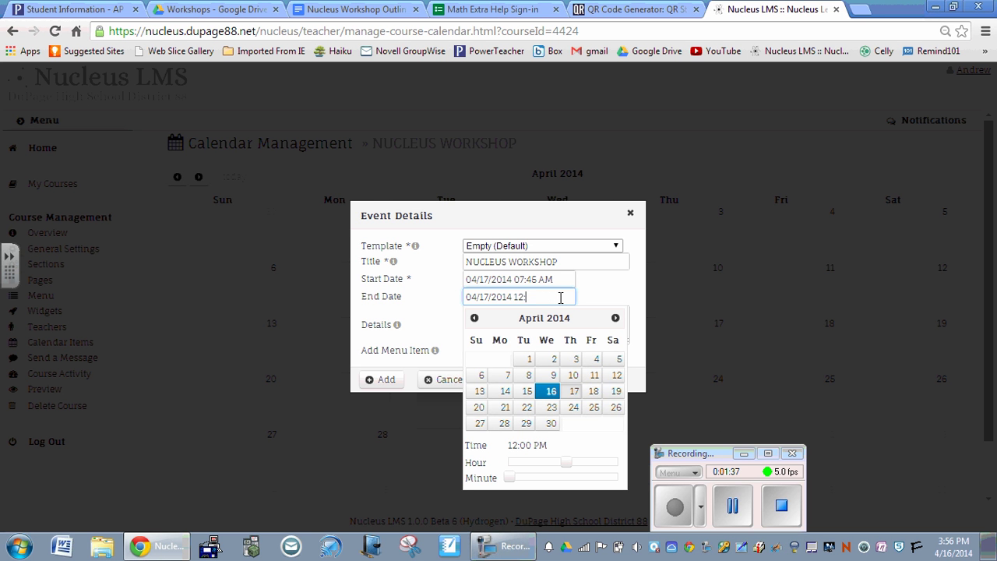
{"action": "type", "text": "10:45"}
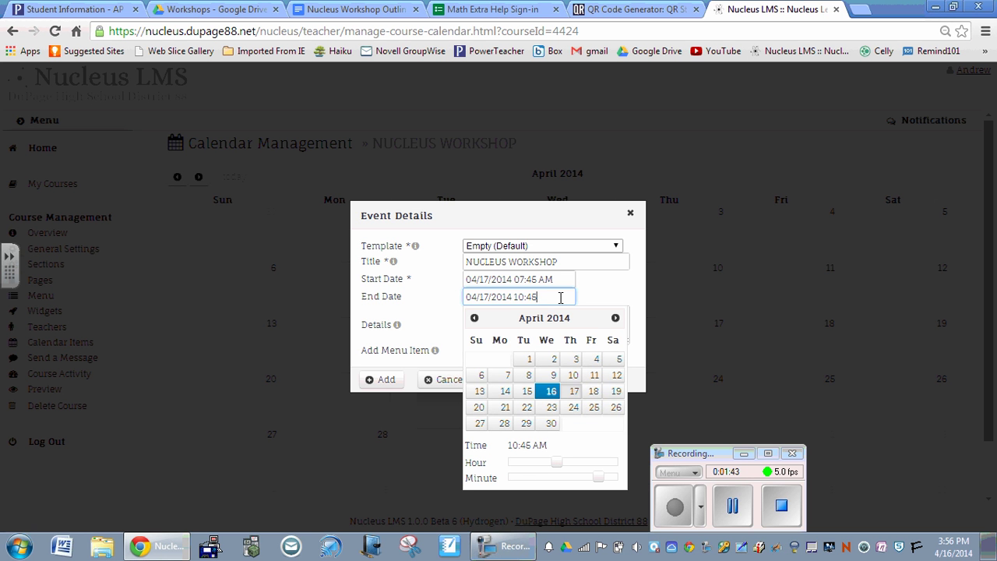
{"action": "type", "text": " AM"}
{"action": "left_click", "coordinate": [437, 318]}
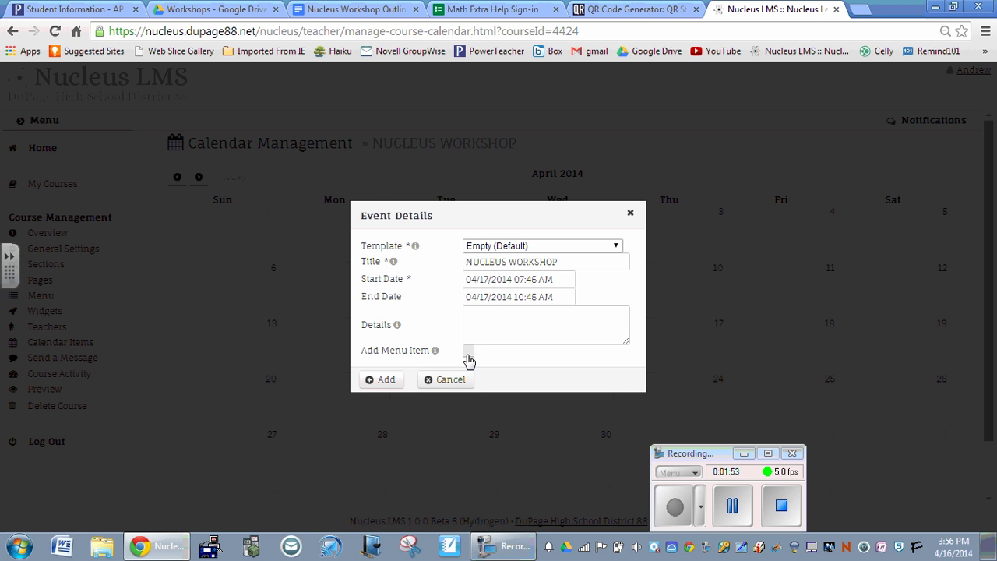
{"action": "left_click", "coordinate": [395, 380]}
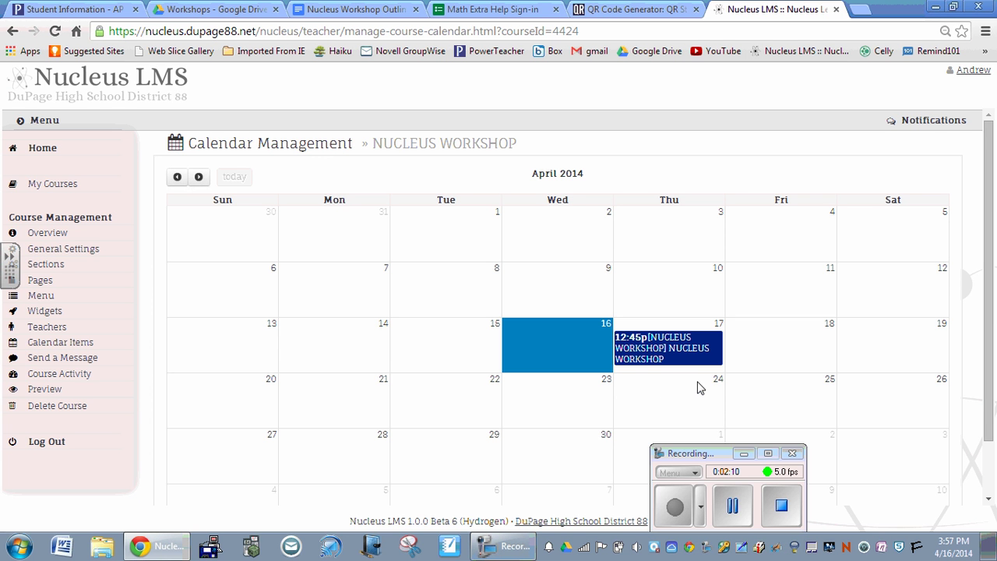
- Reopen the details of the April 17 event to review them and update the event
{"action": "left_click", "coordinate": [666, 354]}
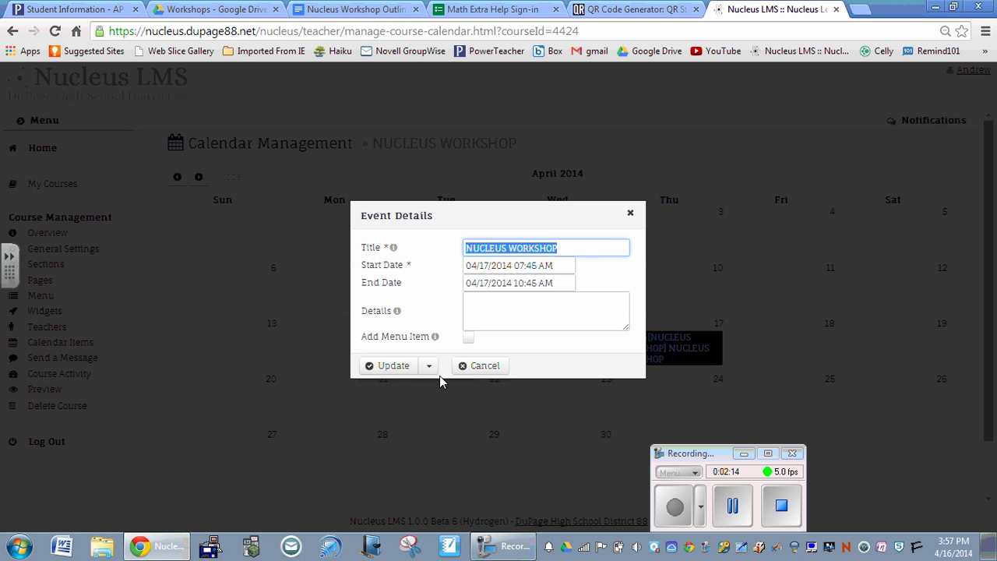
{"action": "left_click", "coordinate": [399, 370]}
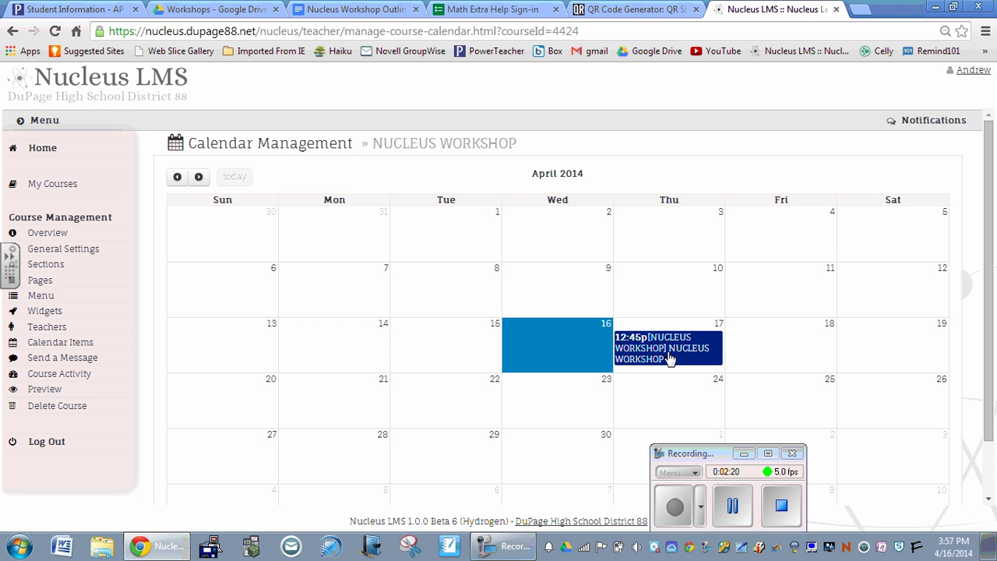
- View the NUCLEUS WORKSHOP page's editor from the course's page list, and return to the course calendar
{"action": "left_click", "coordinate": [41, 281]}
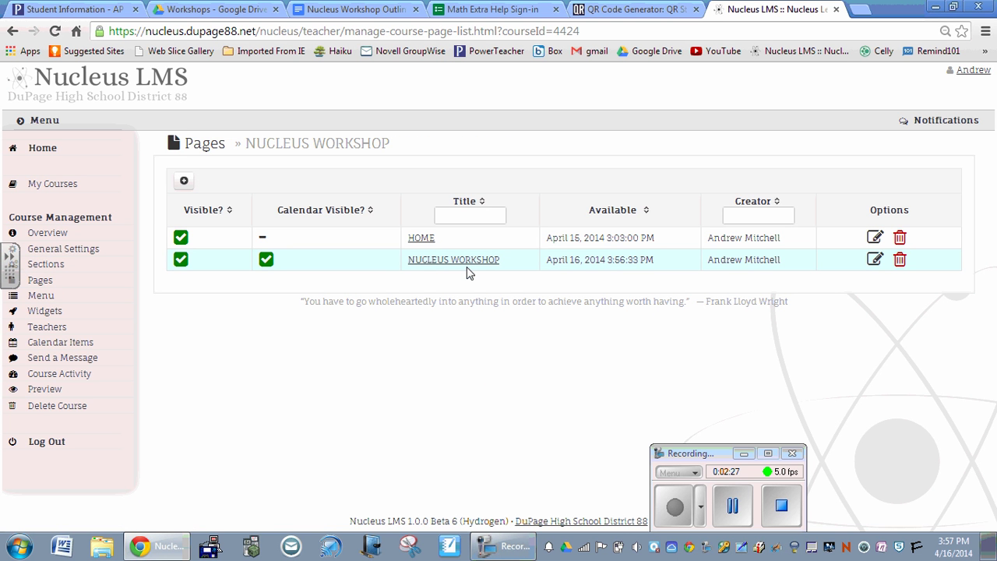
{"action": "left_click", "coordinate": [875, 260]}
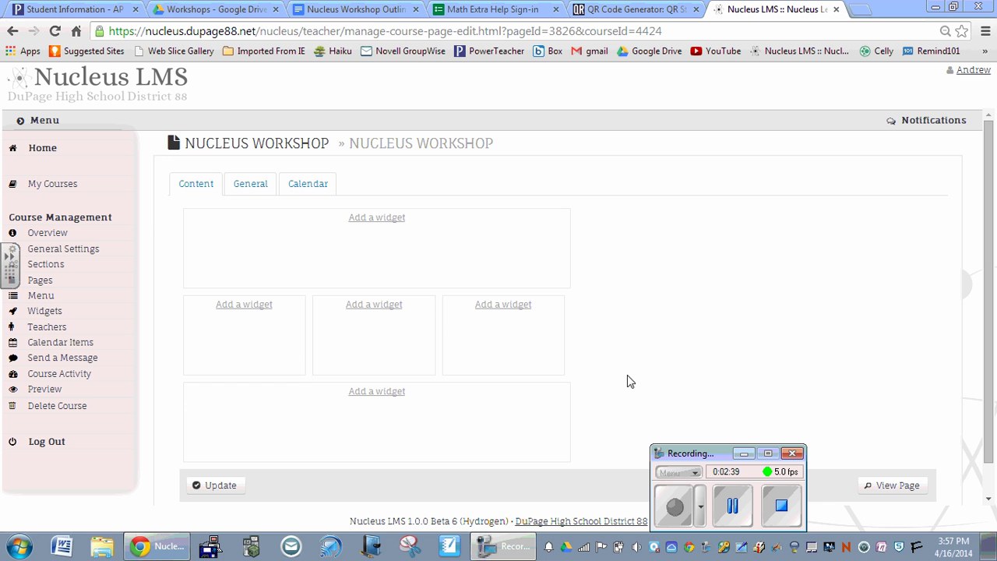
{"action": "left_click", "coordinate": [76, 347]}
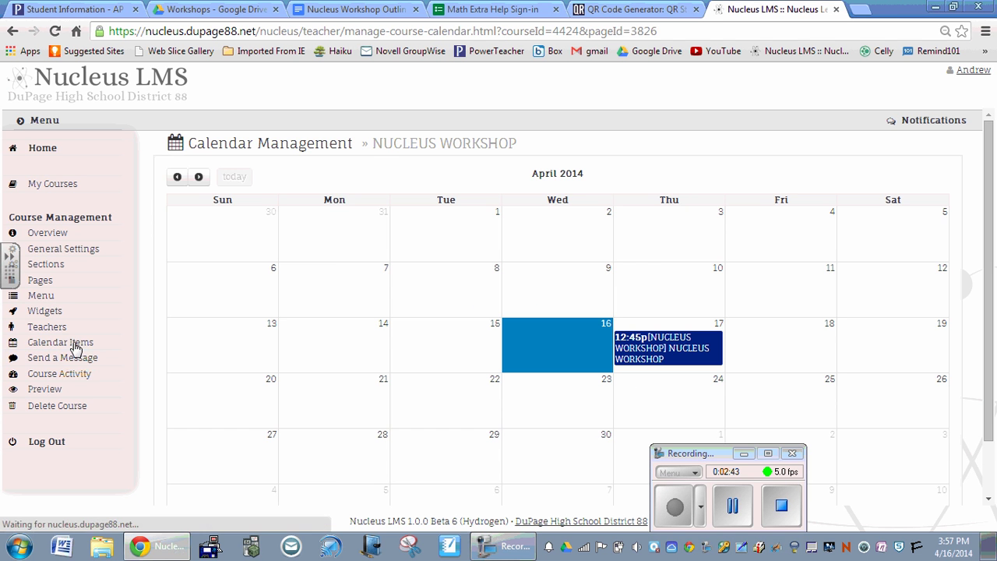